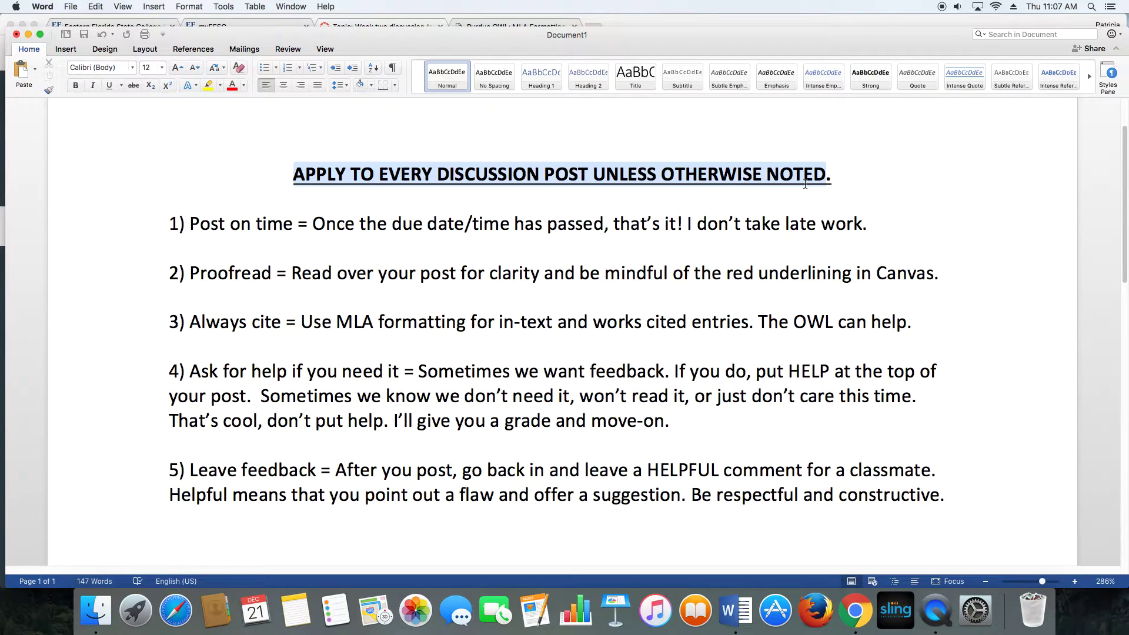
Highlight rule 1, Post on time, then rule 2, Proofread, in the Word rules list
{"action": "left_click", "coordinate": [403, 226]}
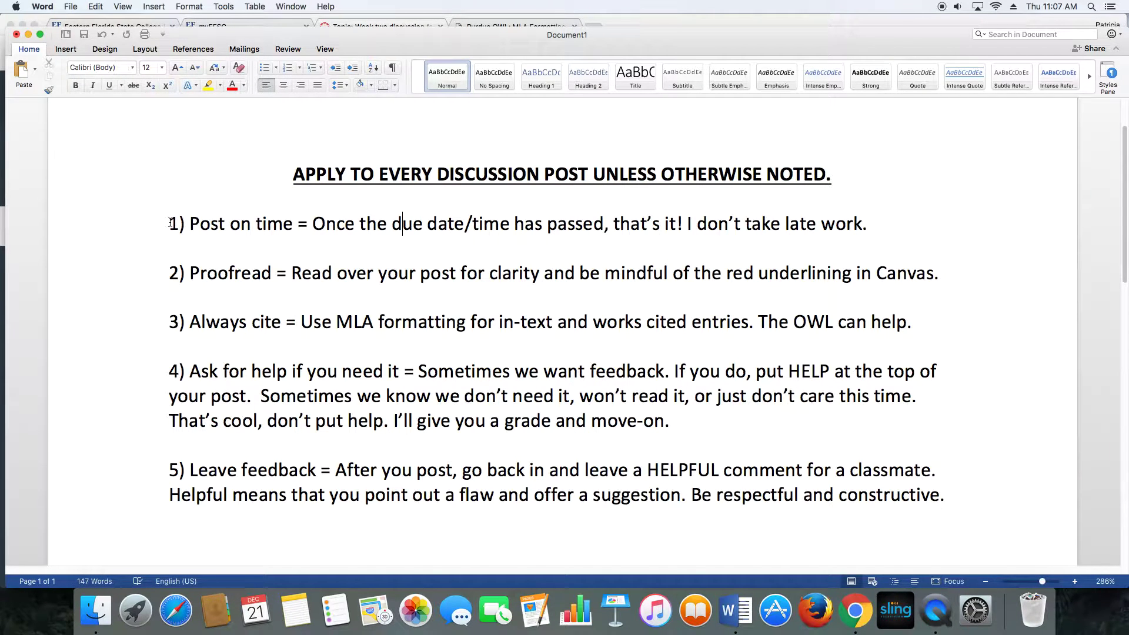
{"action": "left_click_drag", "start_coordinate": [171, 224], "coordinate": [919, 223]}
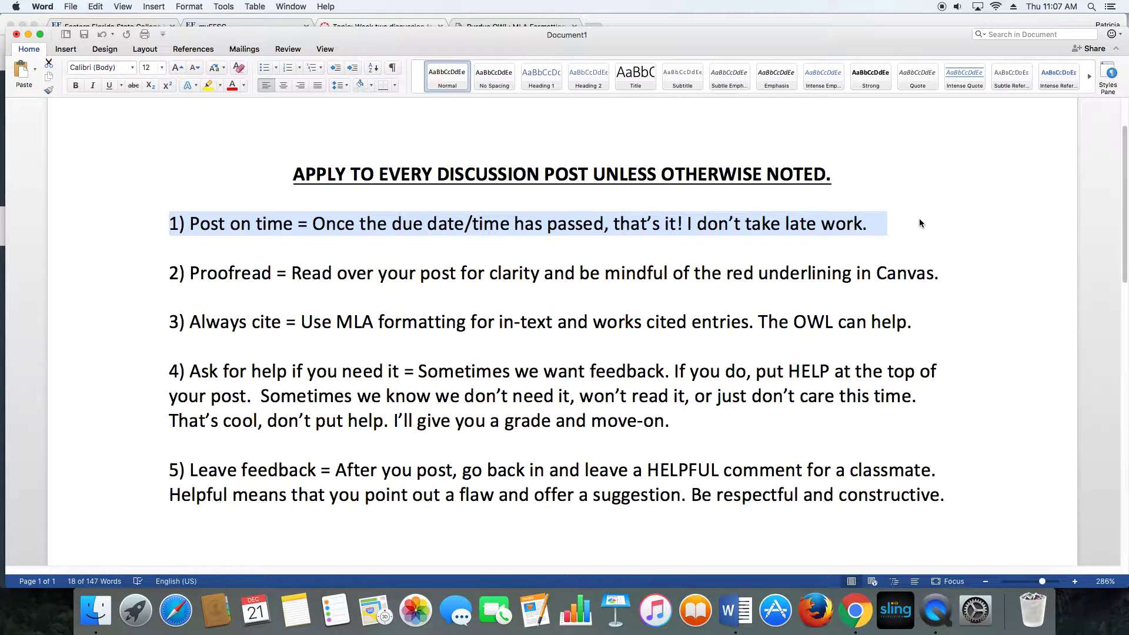
{"action": "left_click", "coordinate": [207, 273]}
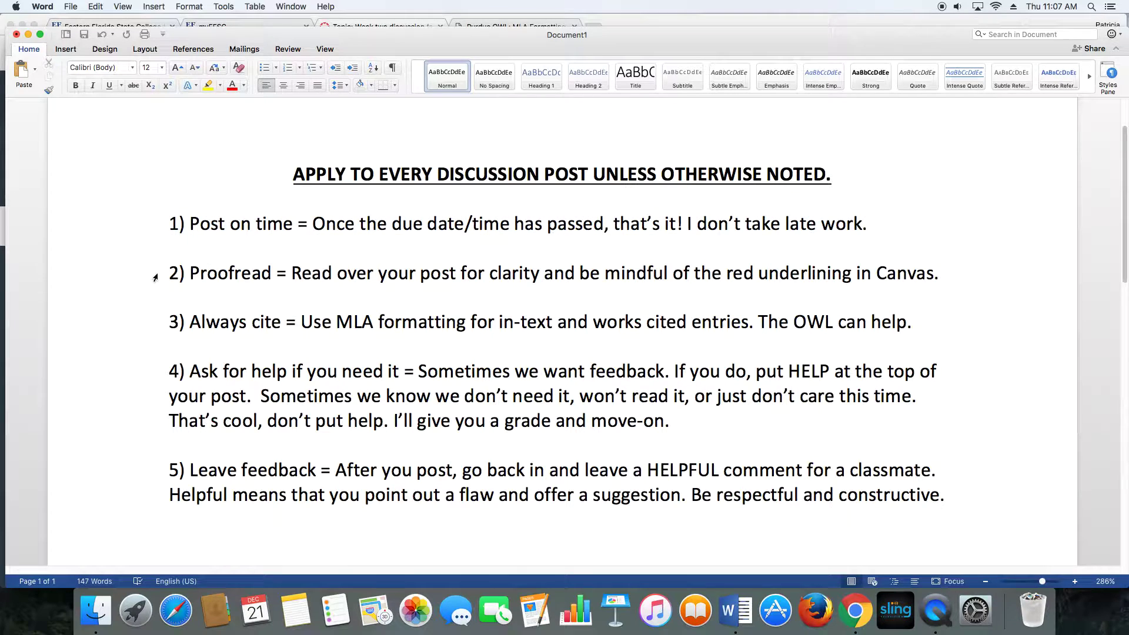
{"action": "left_click_drag", "start_coordinate": [169, 273], "coordinate": [935, 272]}
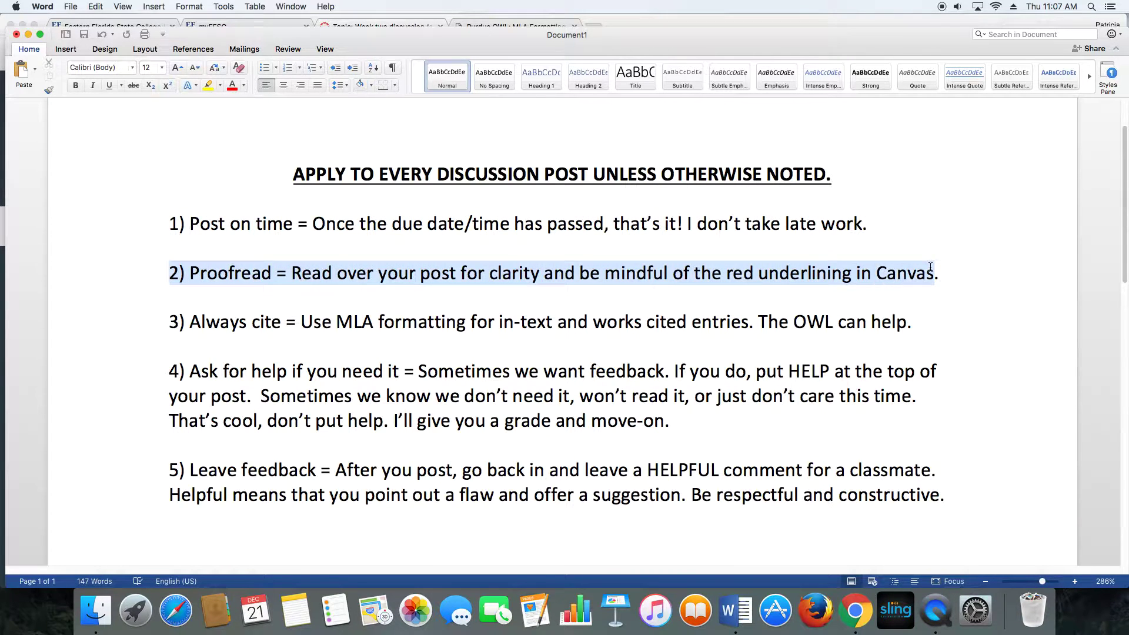
Bring up the Canvas example post in Chrome and highlight the misspelled word 'errrror'
{"action": "left_click", "coordinate": [846, 624]}
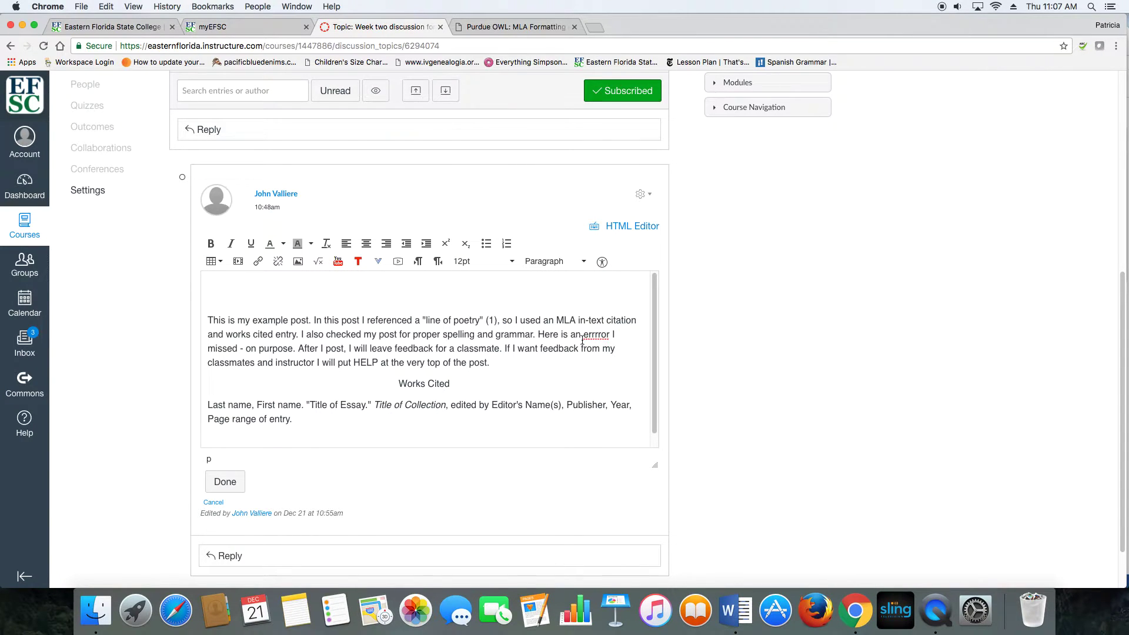
{"action": "left_click_drag", "start_coordinate": [583, 340], "coordinate": [609, 339]}
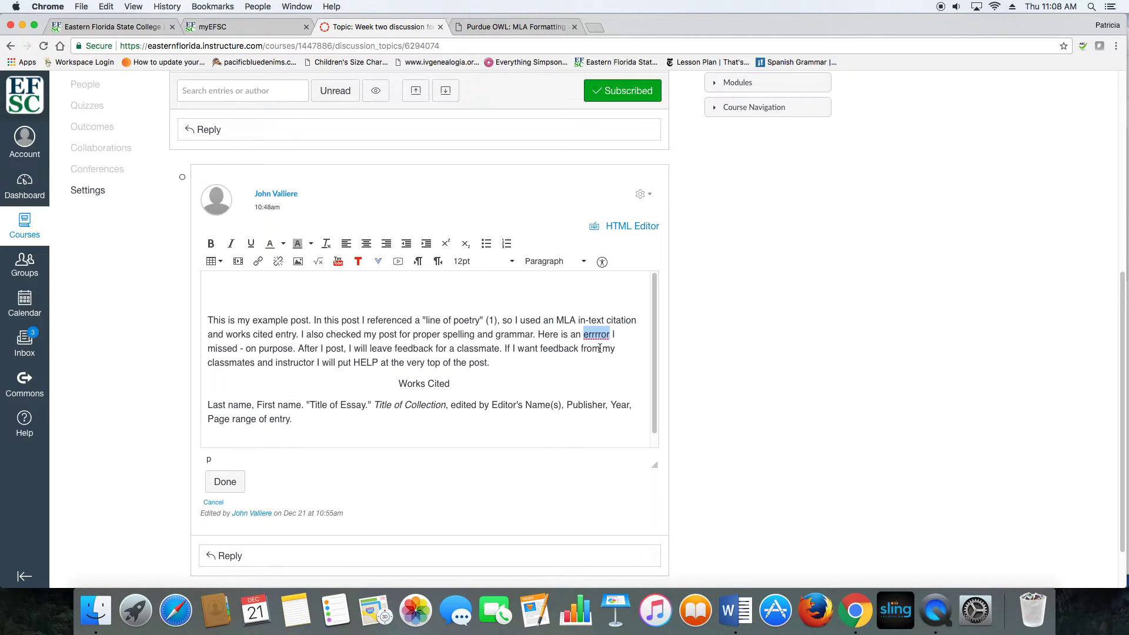
Highlight rule 3, Always cite, in Word, then return to the Canvas example post
{"action": "left_click", "coordinate": [728, 599]}
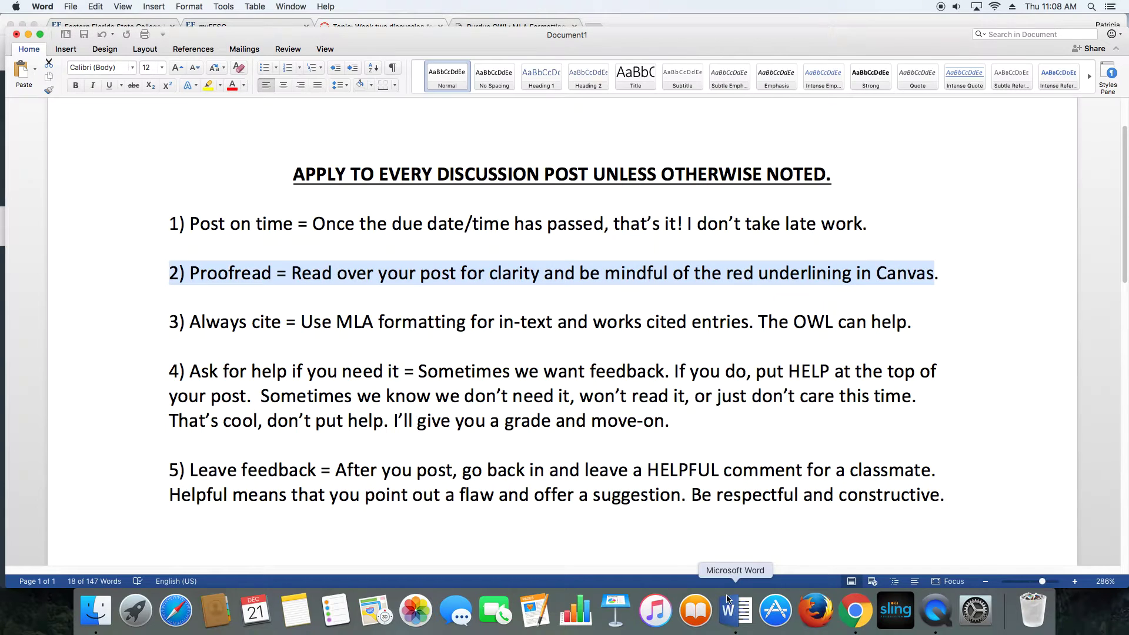
{"action": "left_click", "coordinate": [286, 320]}
{"action": "left_click_drag", "start_coordinate": [170, 321], "coordinate": [995, 325]}
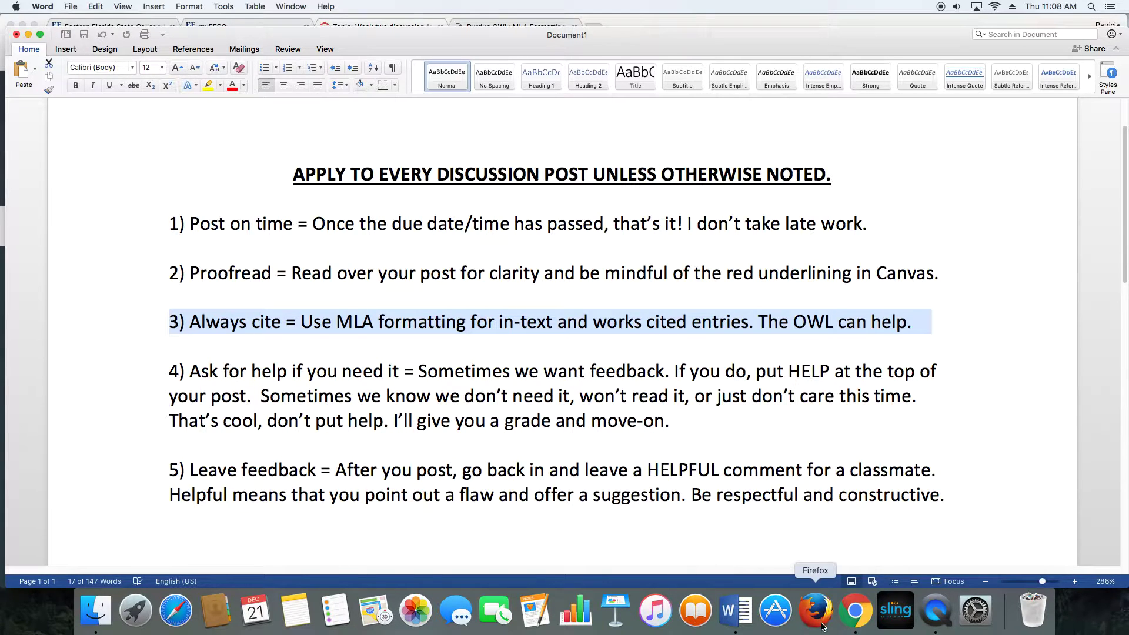
{"action": "left_click", "coordinate": [851, 597]}
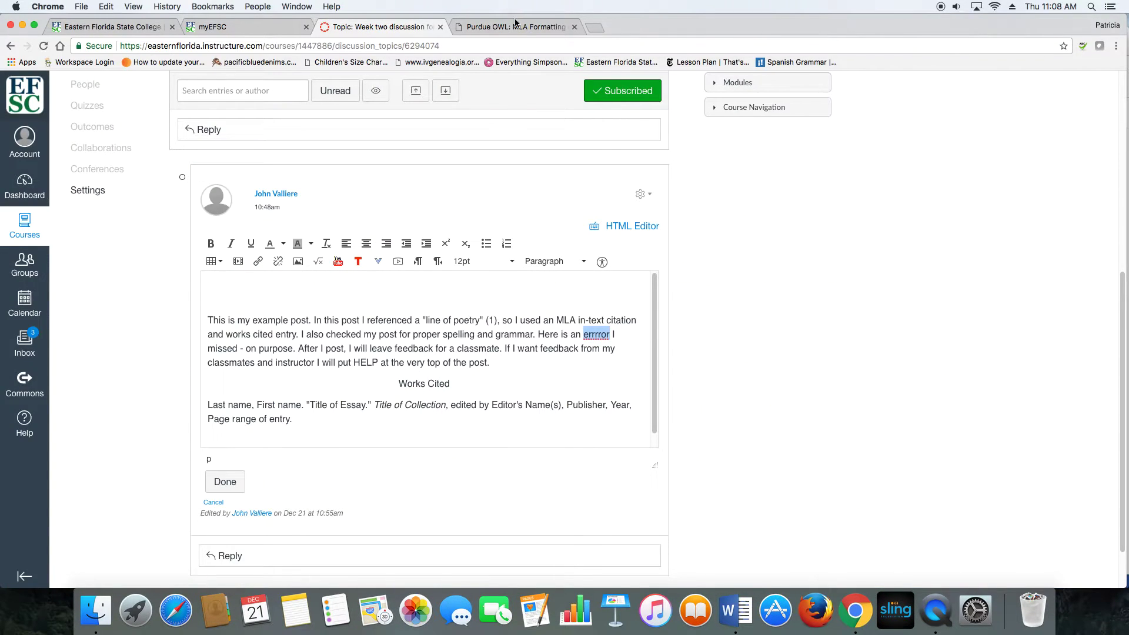
Scroll the Purdue OWL MLA page to the anthology section and highlight its works-cited template
{"action": "left_click", "coordinate": [511, 26]}
{"action": "scroll", "coordinate": [606, 345], "scroll_direction": "up", "scroll_amount": 15}
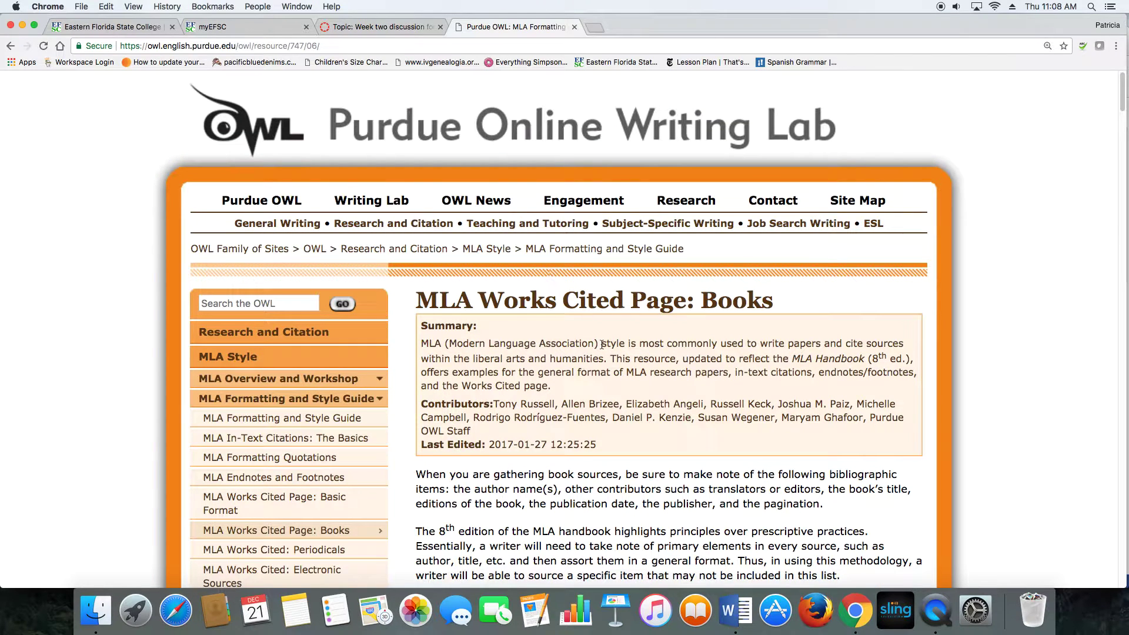
{"action": "scroll", "coordinate": [602, 345], "scroll_direction": "down", "scroll_amount": 5}
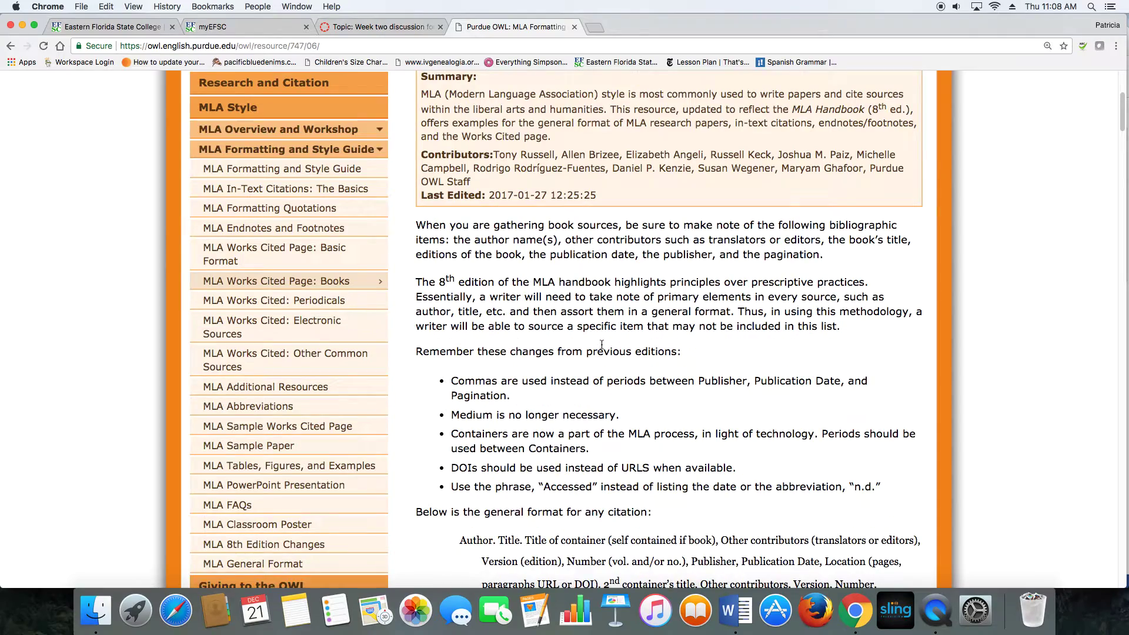
{"action": "scroll", "coordinate": [606, 341], "scroll_direction": "down", "scroll_amount": 12}
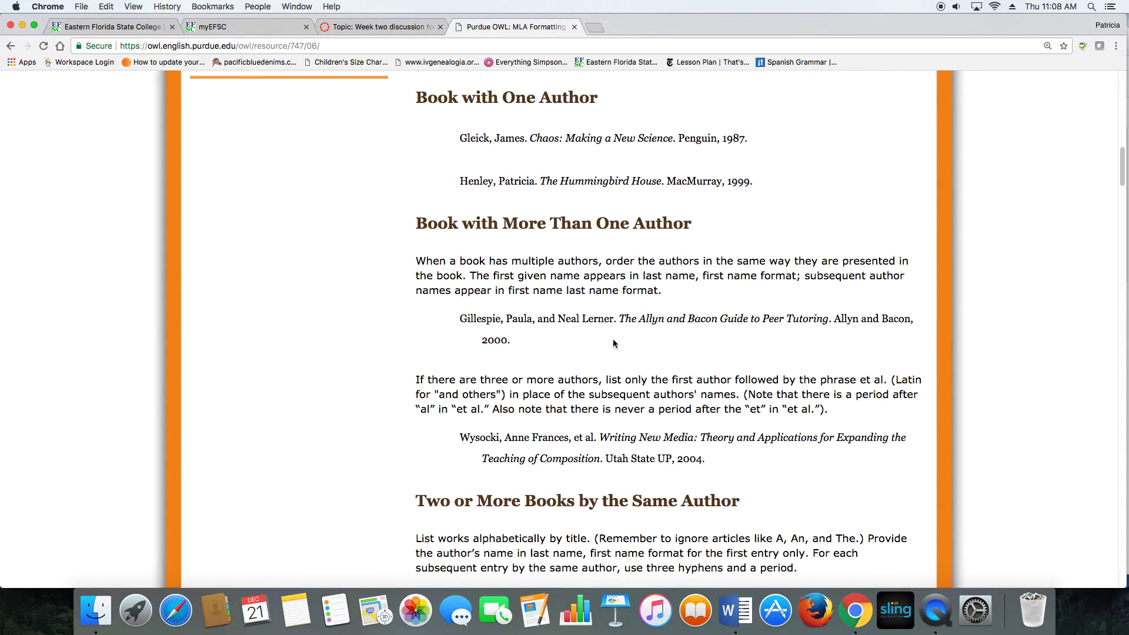
{"action": "scroll", "coordinate": [610, 323], "scroll_direction": "down", "scroll_amount": 20}
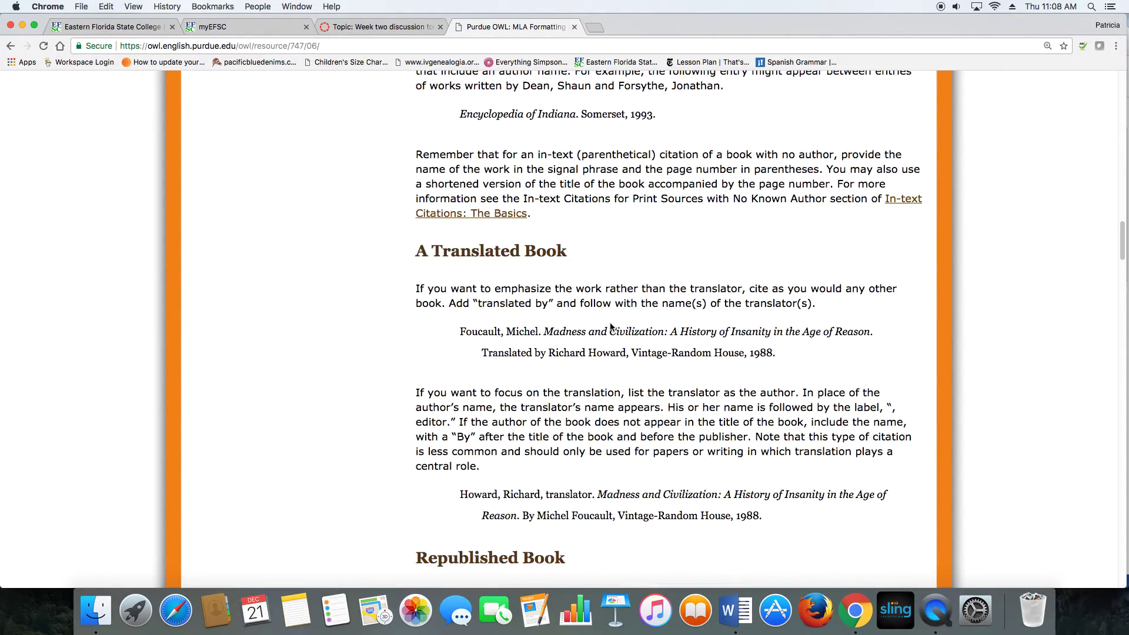
{"action": "scroll", "coordinate": [610, 323], "scroll_direction": "down", "scroll_amount": 20}
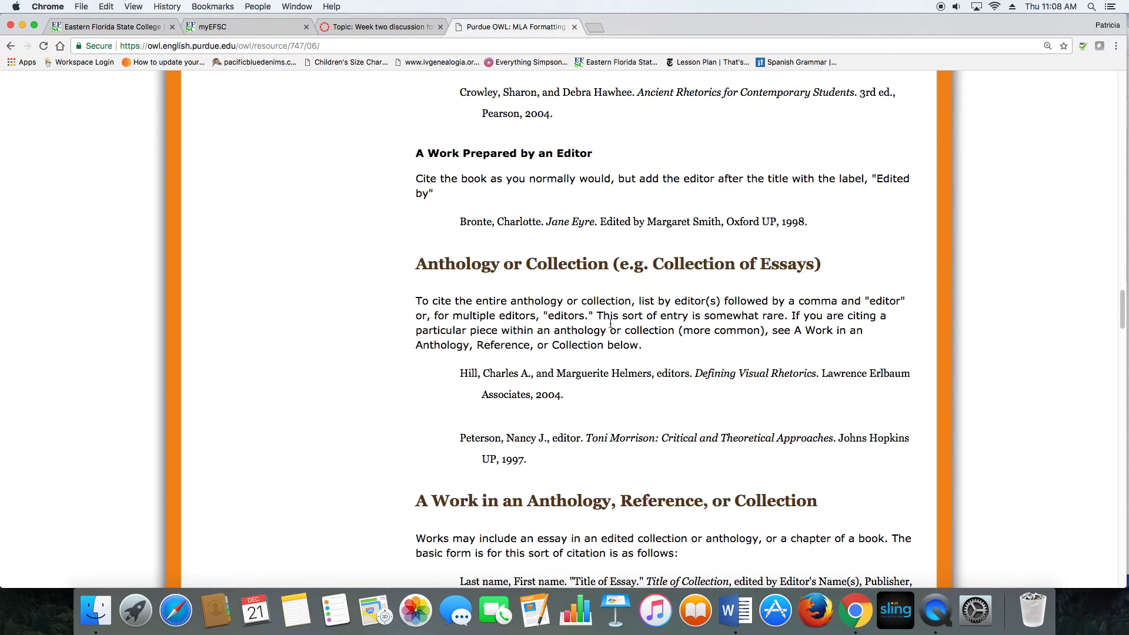
{"action": "left_click_drag", "start_coordinate": [415, 238], "coordinate": [854, 326]}
{"action": "left_click", "coordinate": [855, 331]}
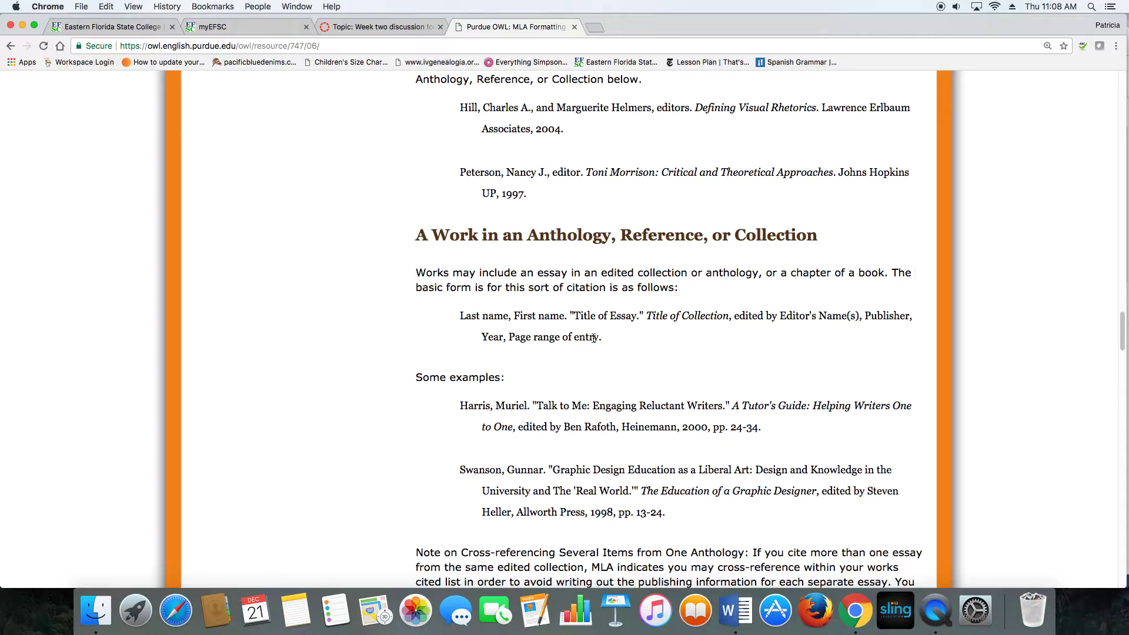
{"action": "left_click_drag", "start_coordinate": [600, 337], "coordinate": [451, 318]}
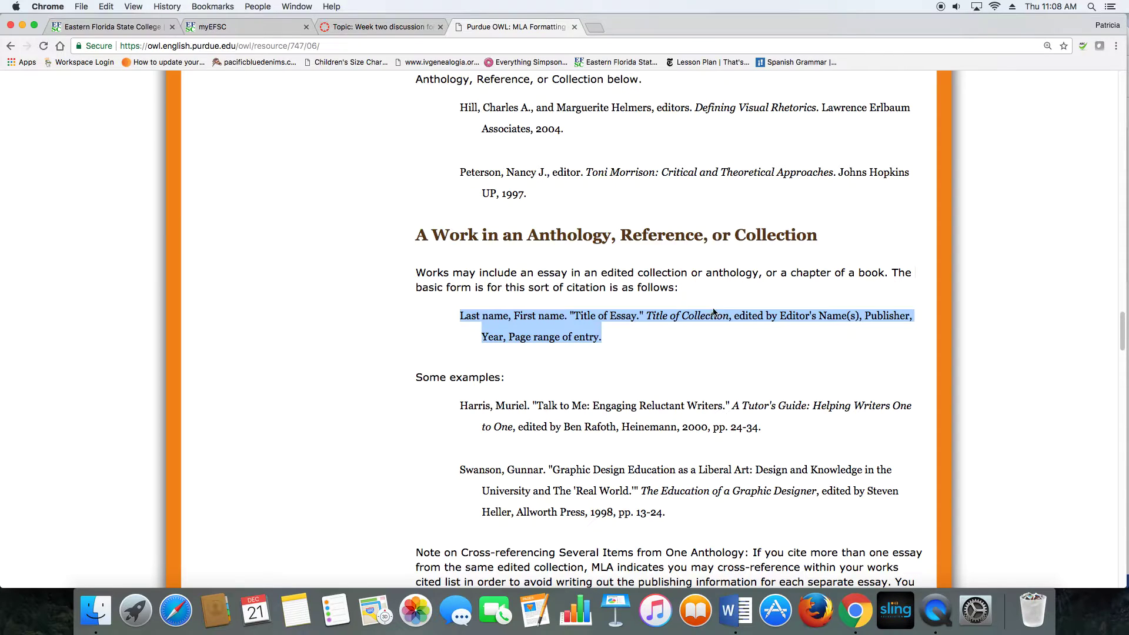
Highlight the in-text citation "line of poetry" (1), then the matching Works Cited entry
{"action": "left_click", "coordinate": [386, 29]}
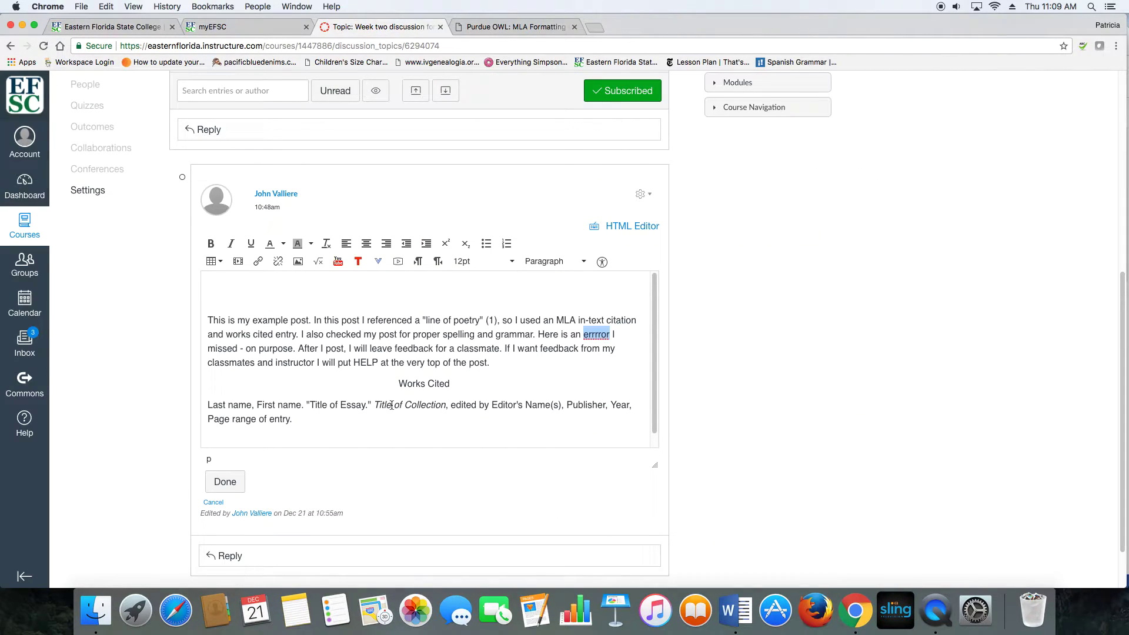
{"action": "left_click", "coordinate": [308, 420]}
{"action": "left_click_drag", "start_coordinate": [415, 321], "coordinate": [497, 320]}
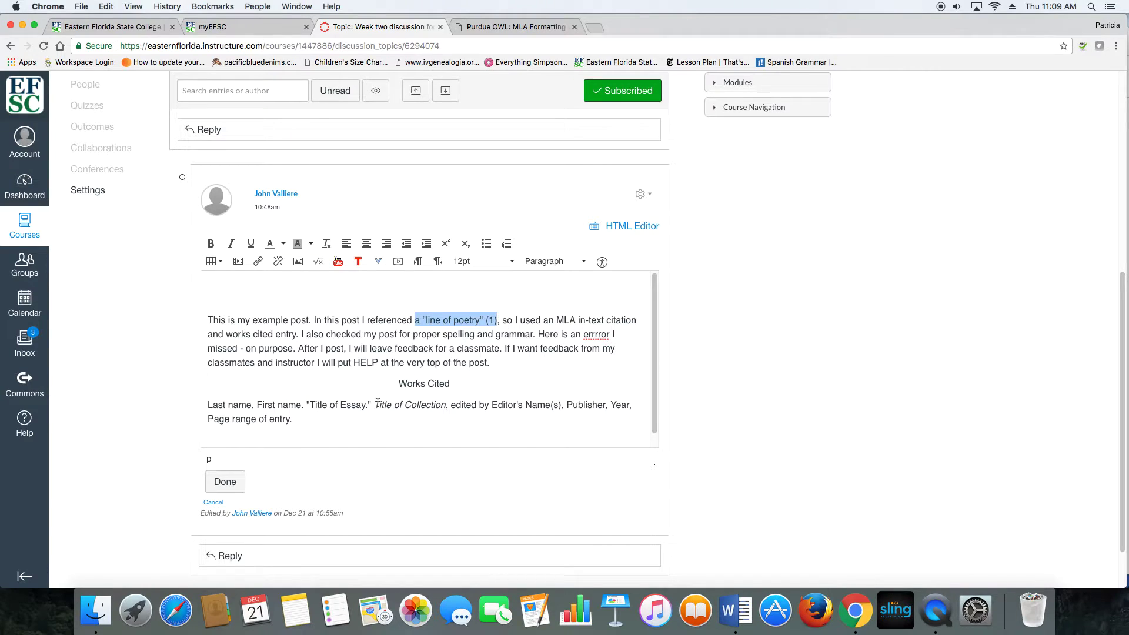
{"action": "left_click", "coordinate": [281, 418]}
{"action": "left_click_drag", "start_coordinate": [320, 423], "coordinate": [209, 404]}
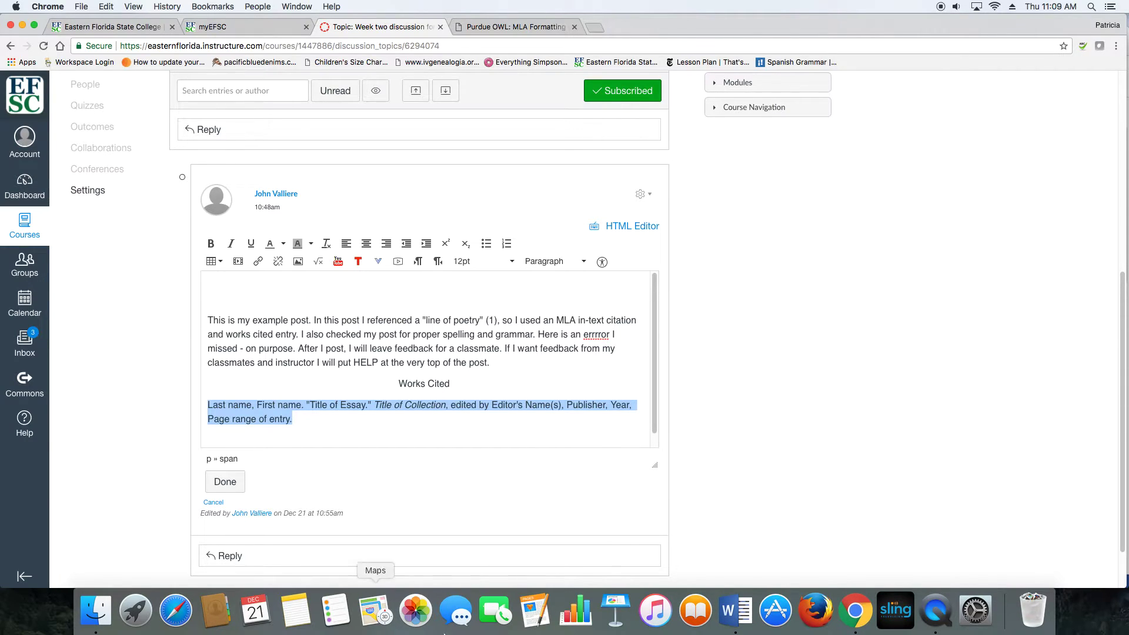
Highlight rule 4, Ask for help if you need it, in Word, then return to Canvas
{"action": "left_click", "coordinate": [727, 618]}
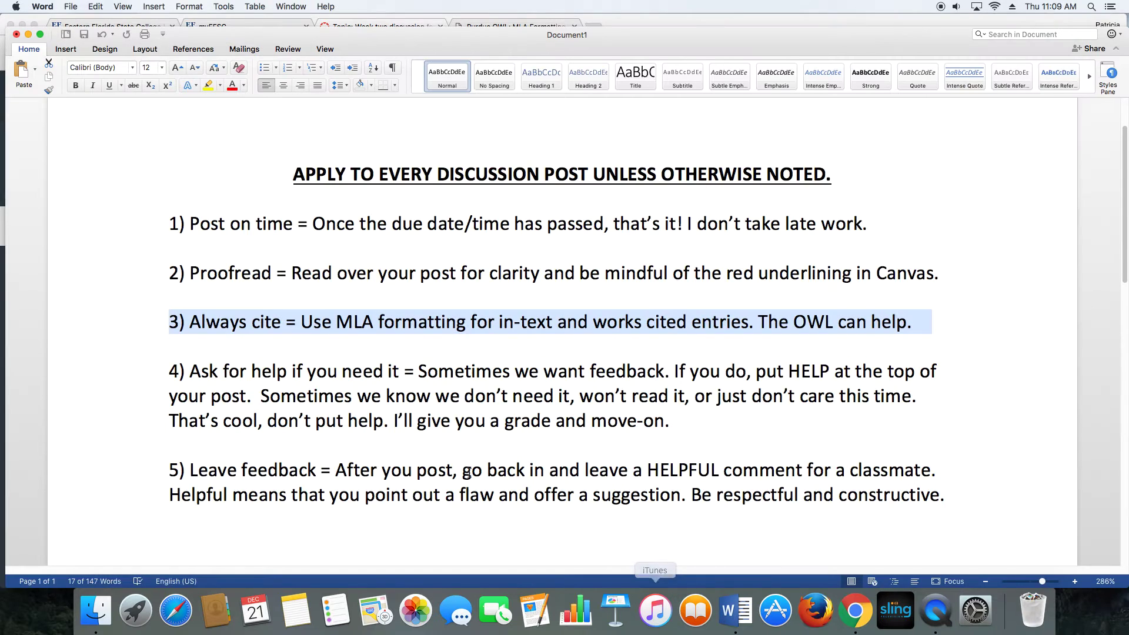
{"action": "left_click_drag", "start_coordinate": [695, 421], "coordinate": [112, 359]}
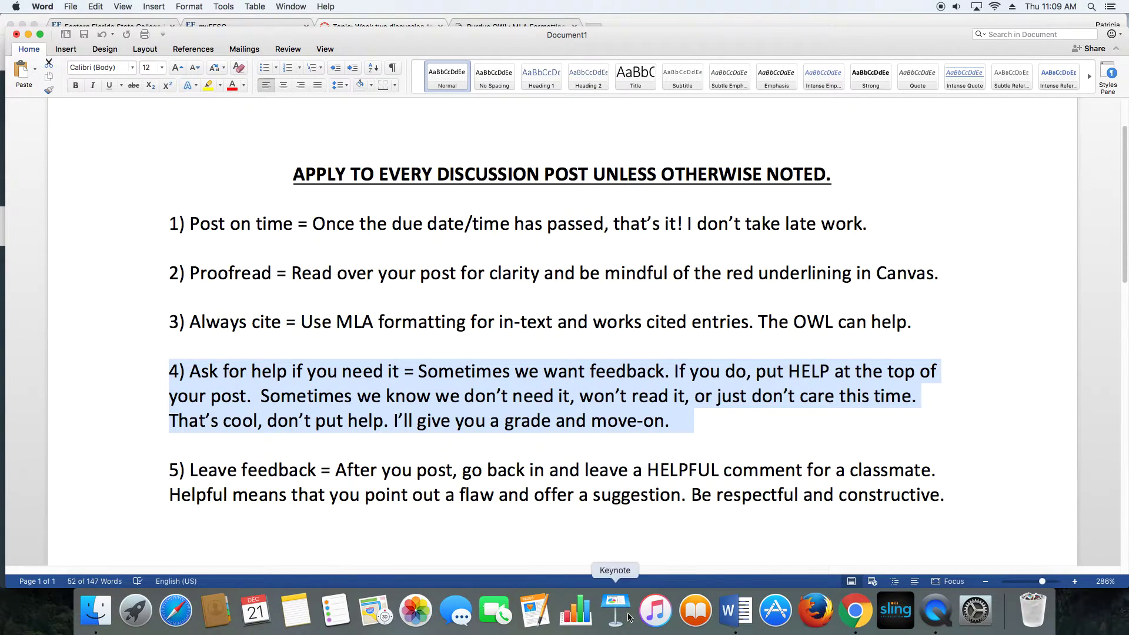
{"action": "left_click", "coordinate": [856, 611]}
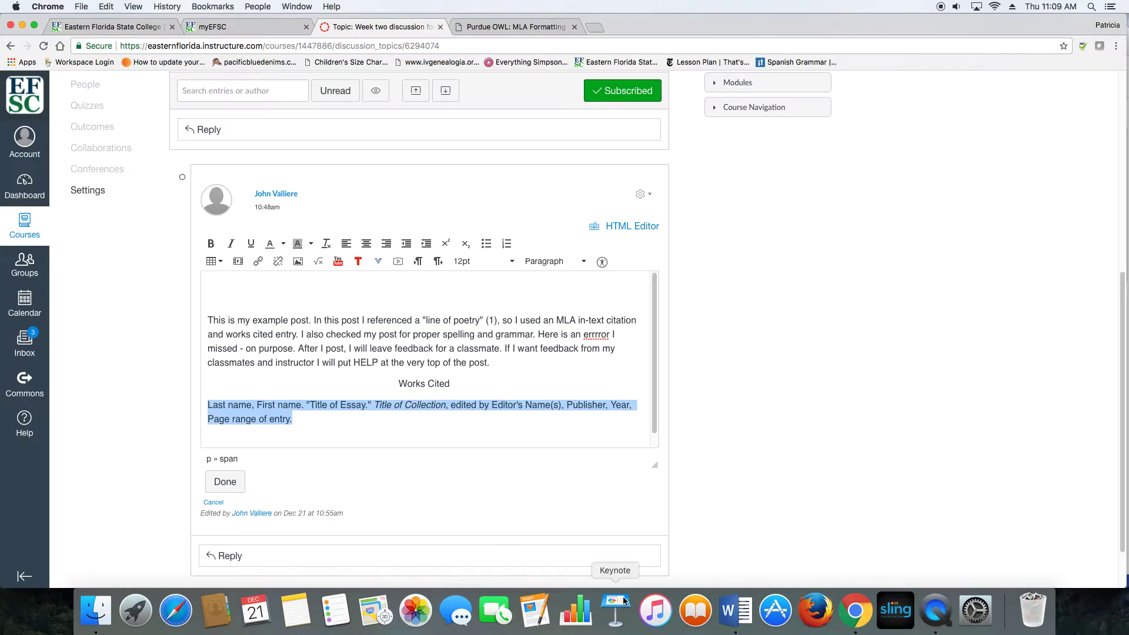
{"action": "left_click", "coordinate": [220, 284]}
{"action": "type", "text": "HELP"}
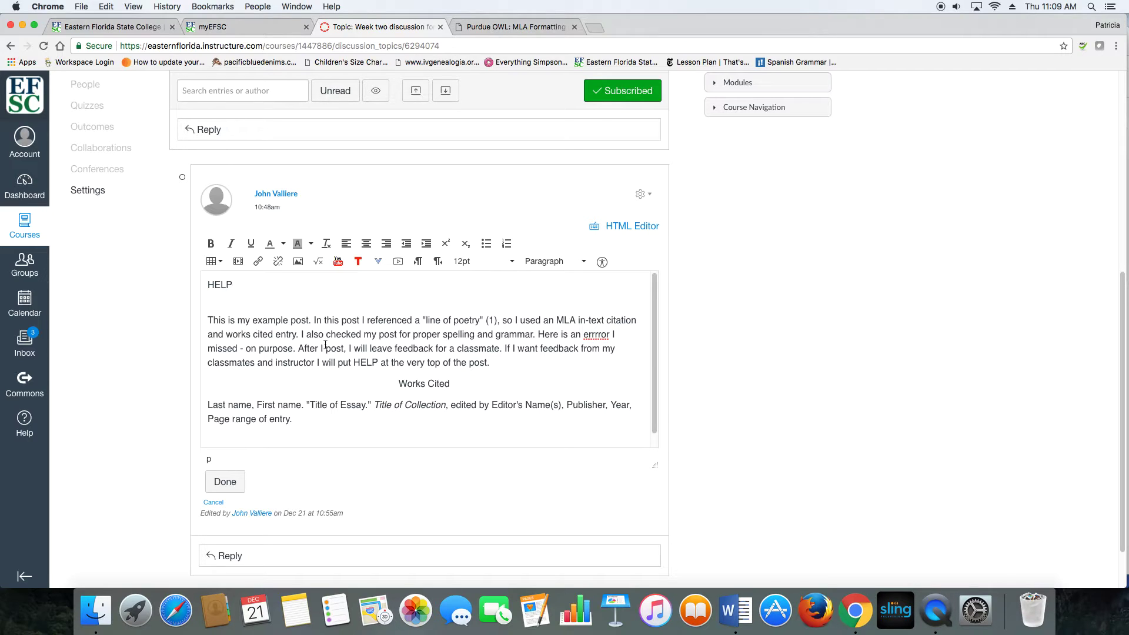
{"action": "left_click_drag", "start_coordinate": [234, 285], "coordinate": [198, 287]}
{"action": "key", "text": "BackSpace"}
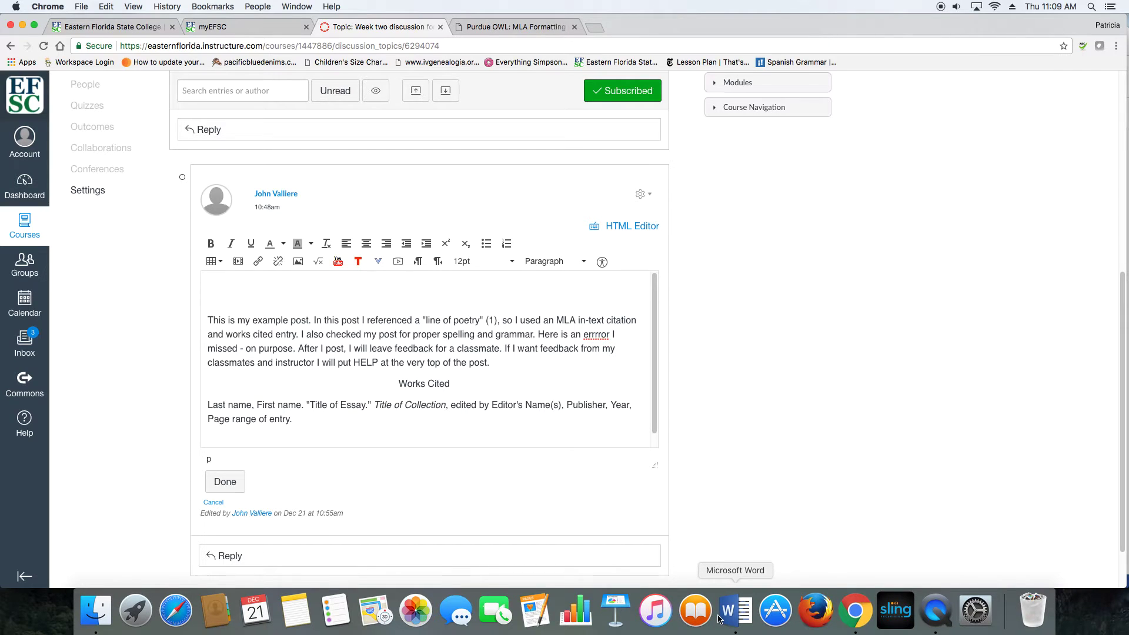
Bring the Word discussion-post rules document back to the front at rule 4
{"action": "left_click", "coordinate": [735, 611]}
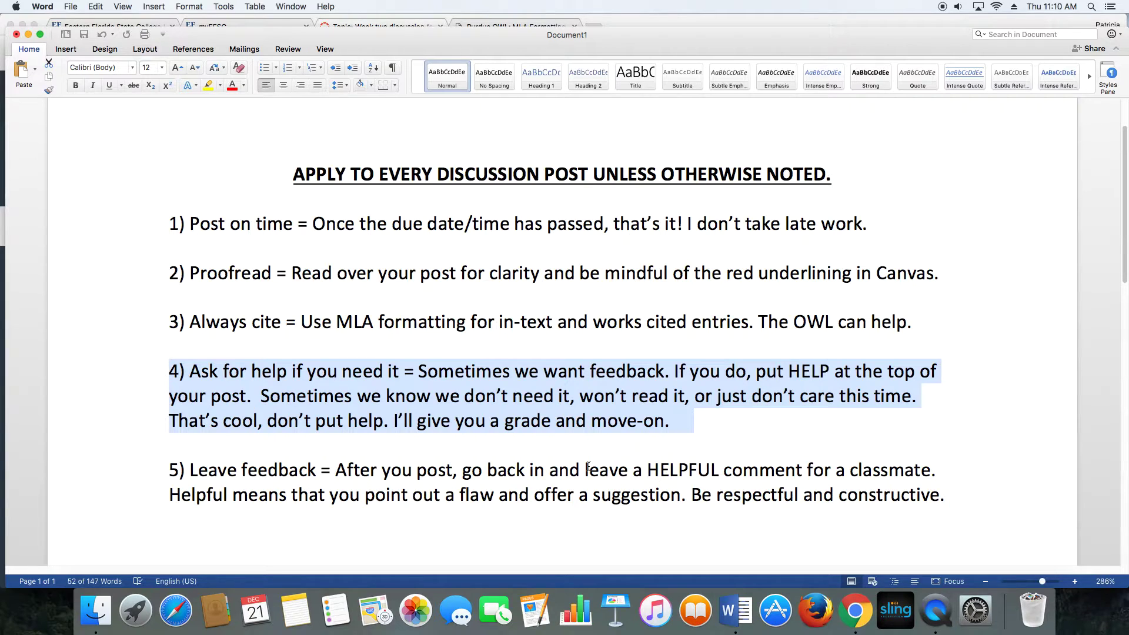
Highlight rule 5, Leave feedback, in Word, then return to the Canvas example post
{"action": "left_click", "coordinate": [374, 495]}
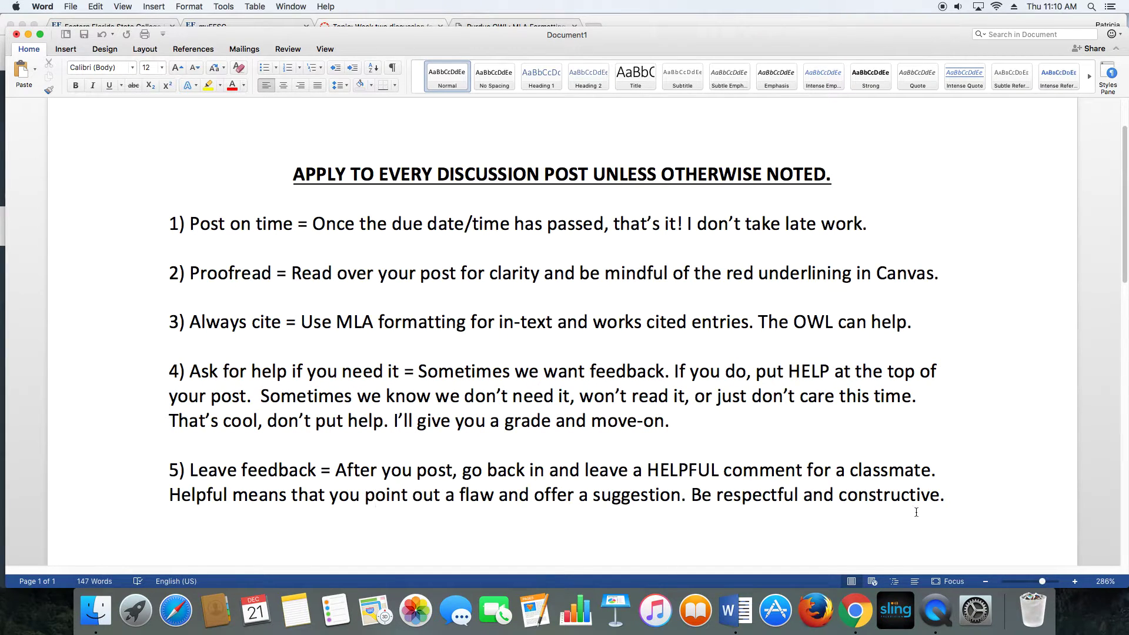
{"action": "left_click_drag", "start_coordinate": [956, 500], "coordinate": [167, 459]}
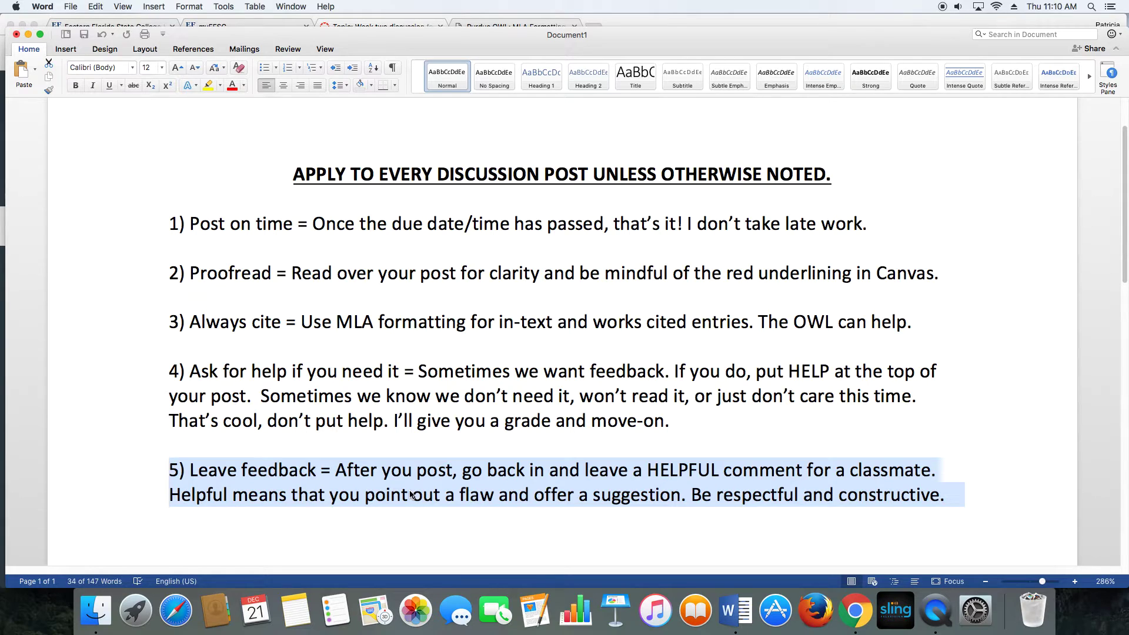
{"action": "left_click", "coordinate": [850, 617]}
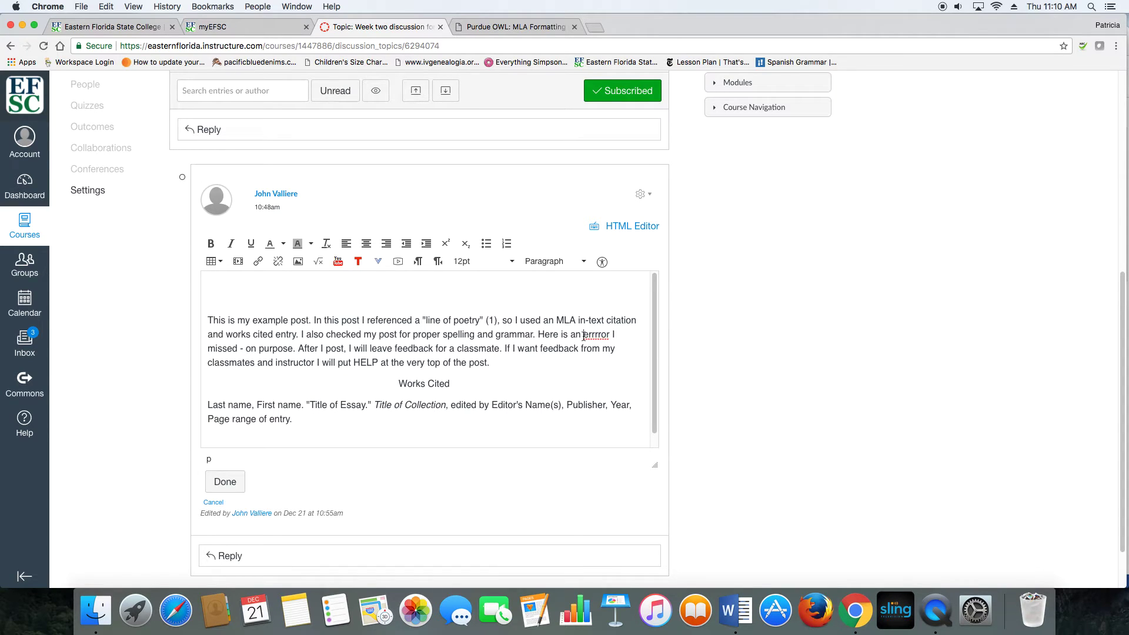
Highlight 'errrror' in the Canvas post as an error a classmate could comment on
{"action": "left_click_drag", "start_coordinate": [582, 335], "coordinate": [605, 337]}
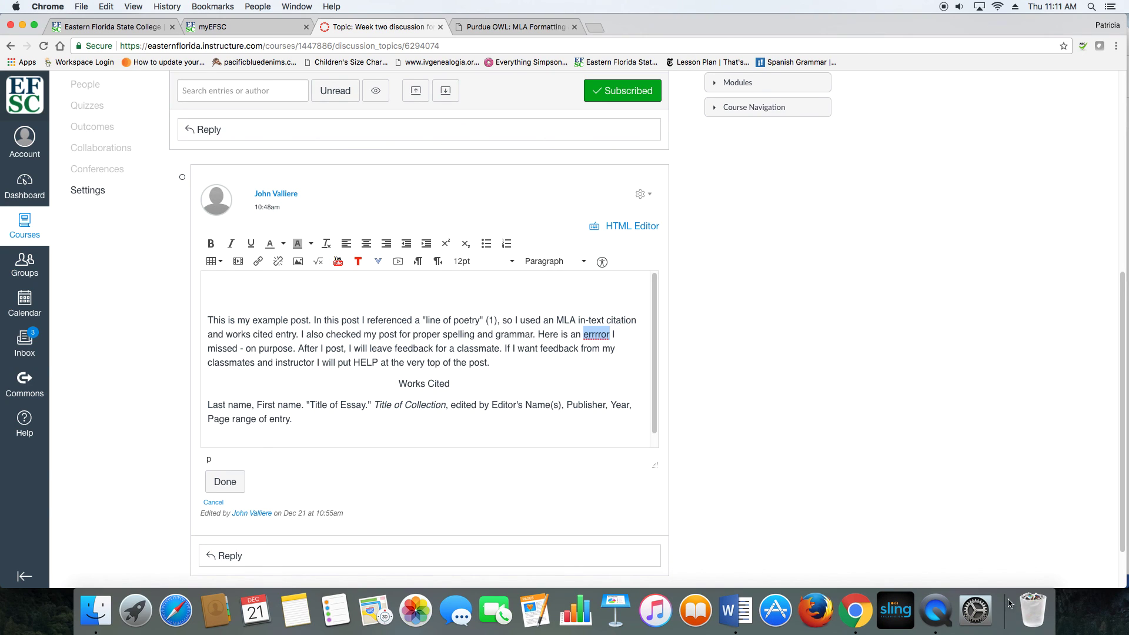
{"action": "right_click", "coordinate": [936, 613]}
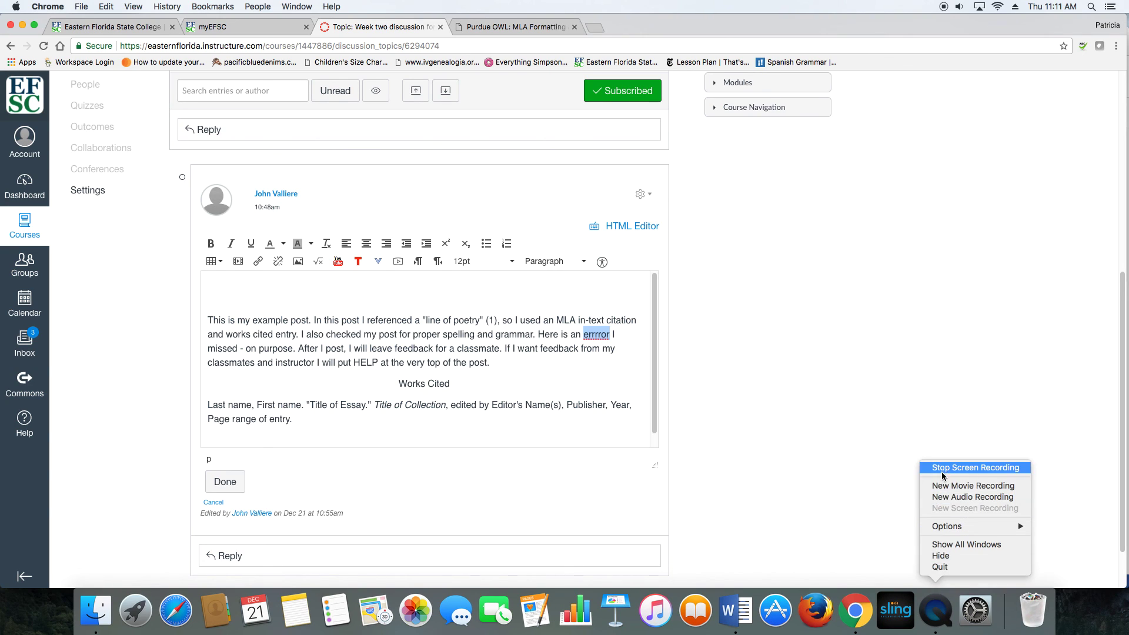